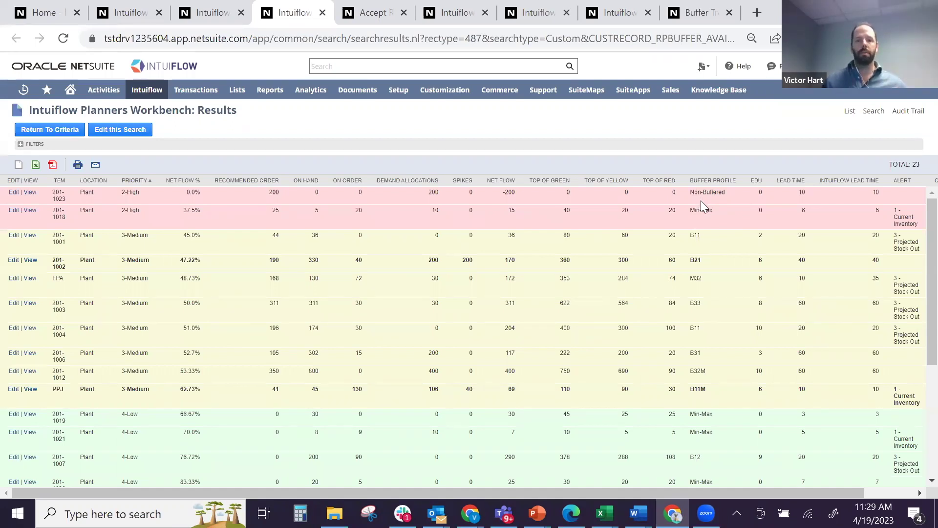
Review the Planners Workbench results and the recommended orders listed on the Accept Recommended Orders page
scroll(290, 292, "down", 4)
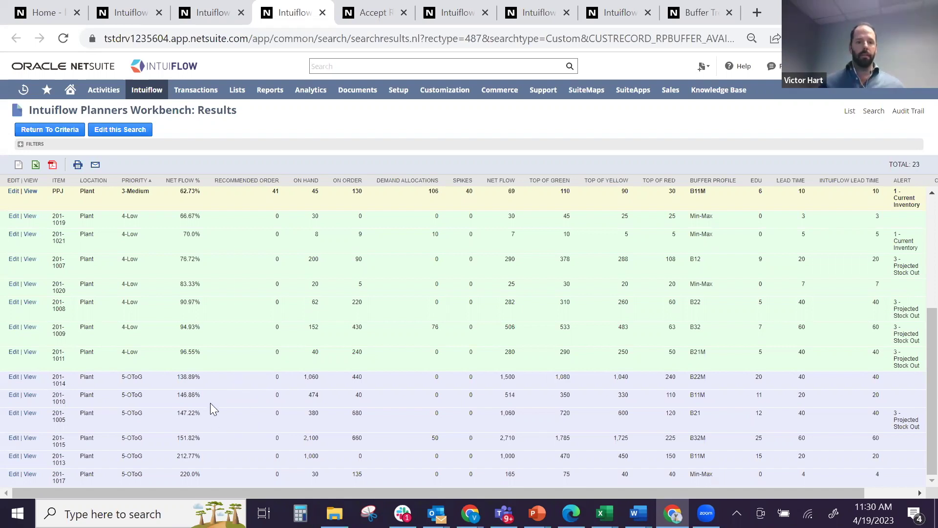
scroll(247, 413, "up", 5)
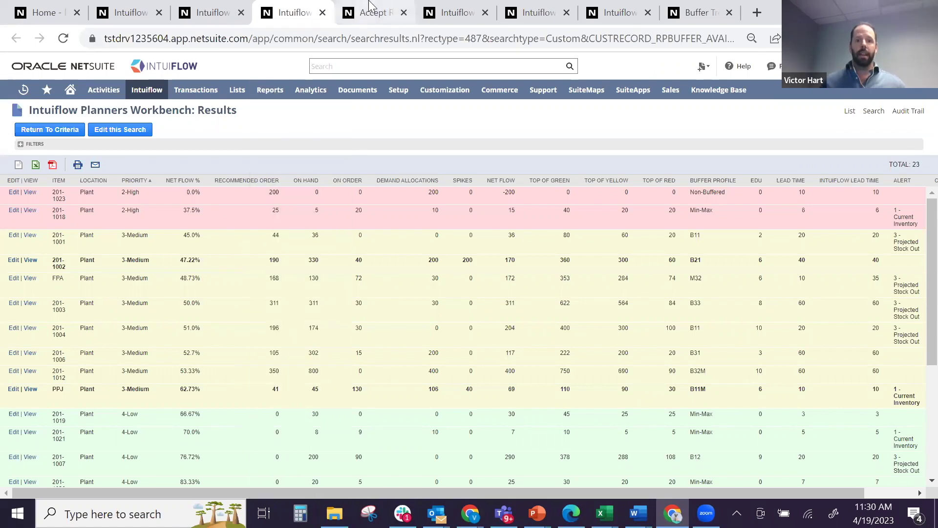
left_click(374, 15)
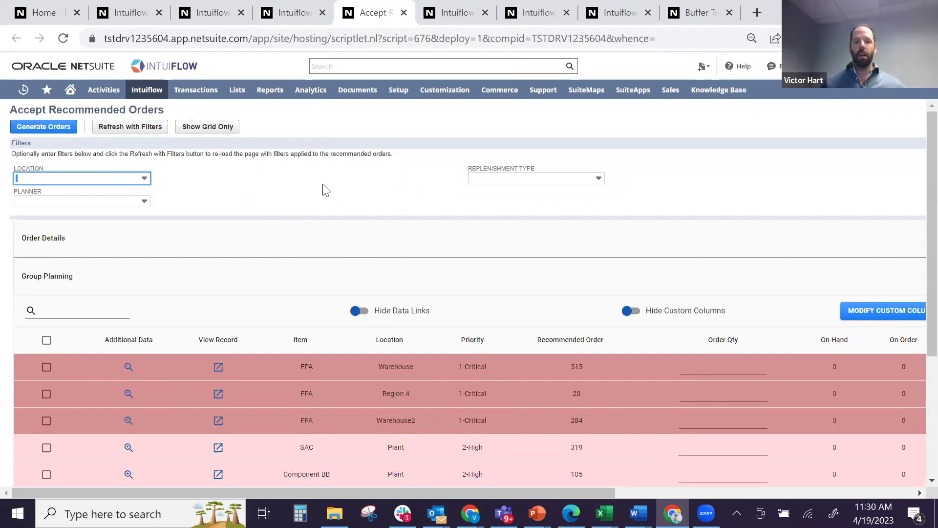
scroll(324, 193, "down", 4)
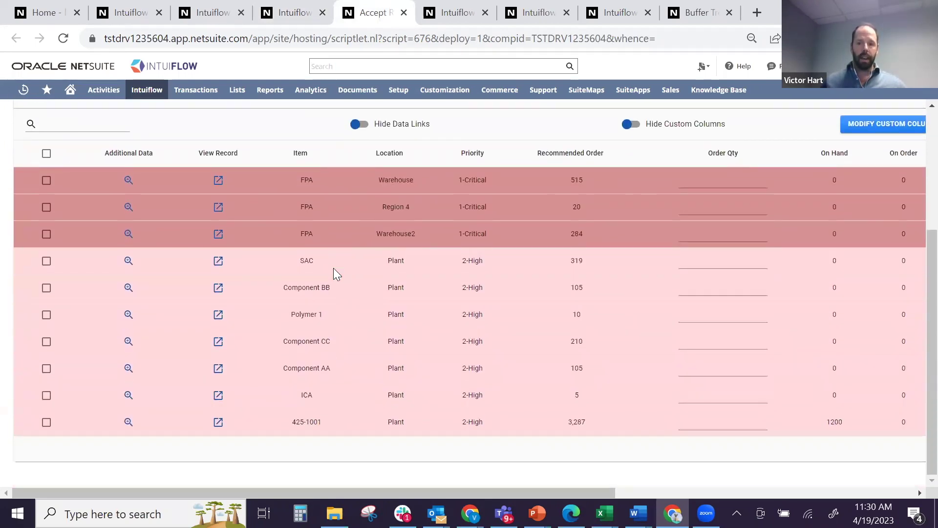
scroll(355, 328, "up", 2)
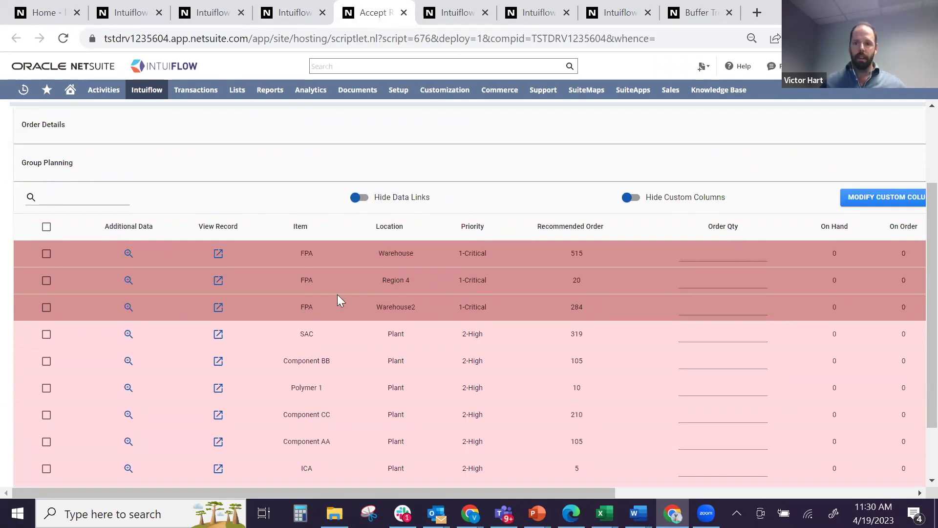
left_click_drag(442, 495, 421, 495)
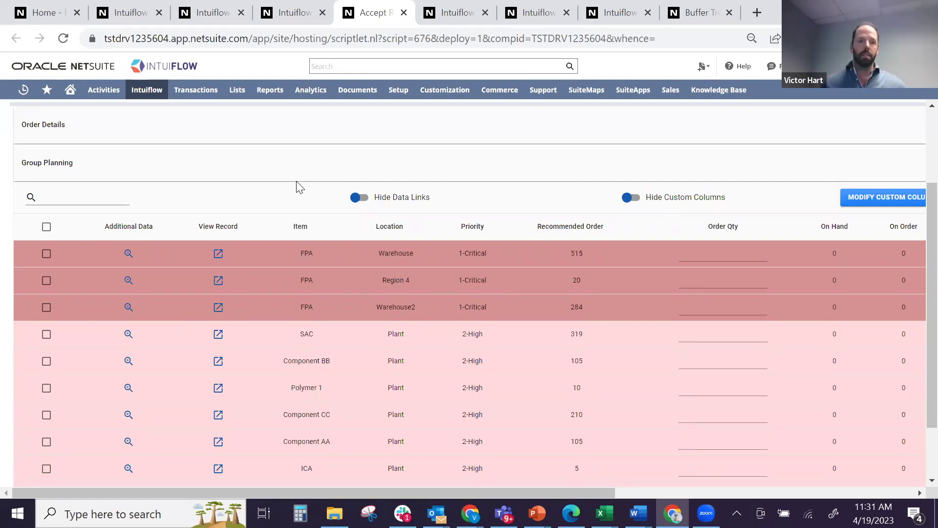
Select the FPA orders for Warehouse and Region 4, and extend the selection to all recommended orders
left_click(46, 254)
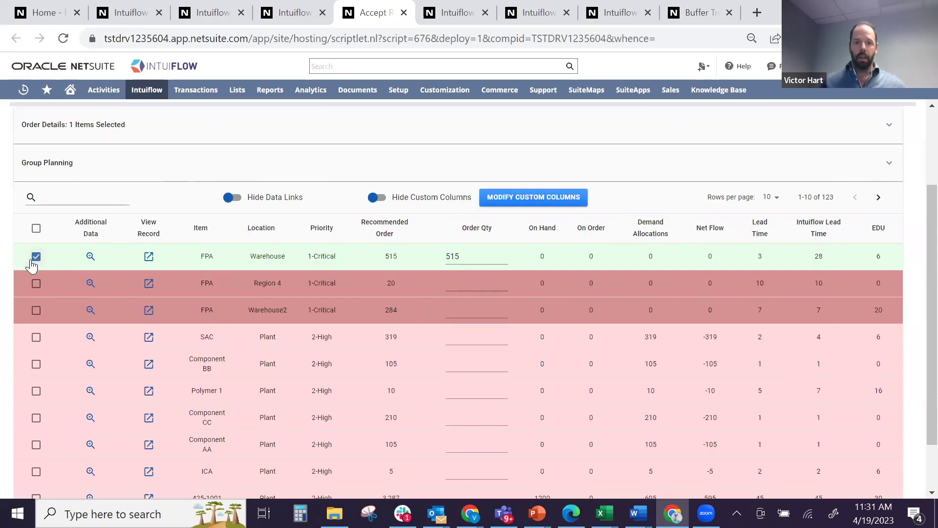
left_click(36, 285)
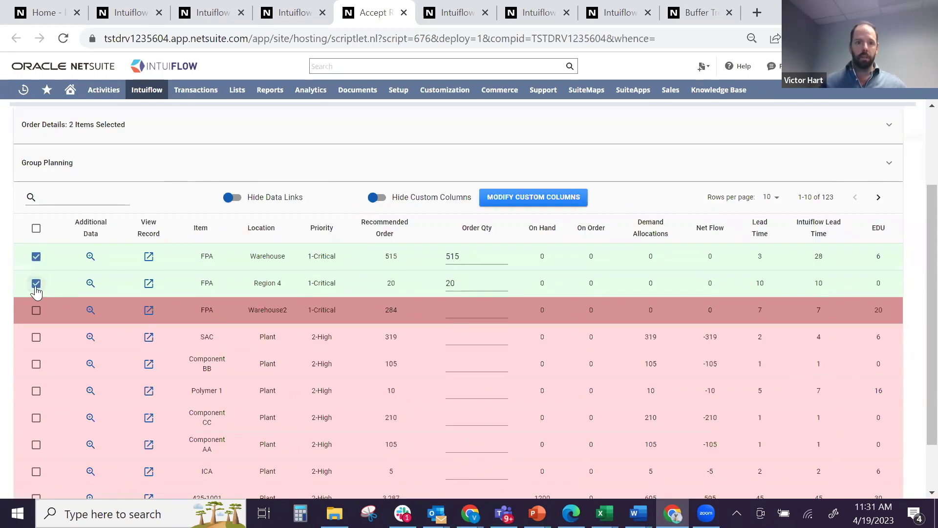
left_click(36, 228)
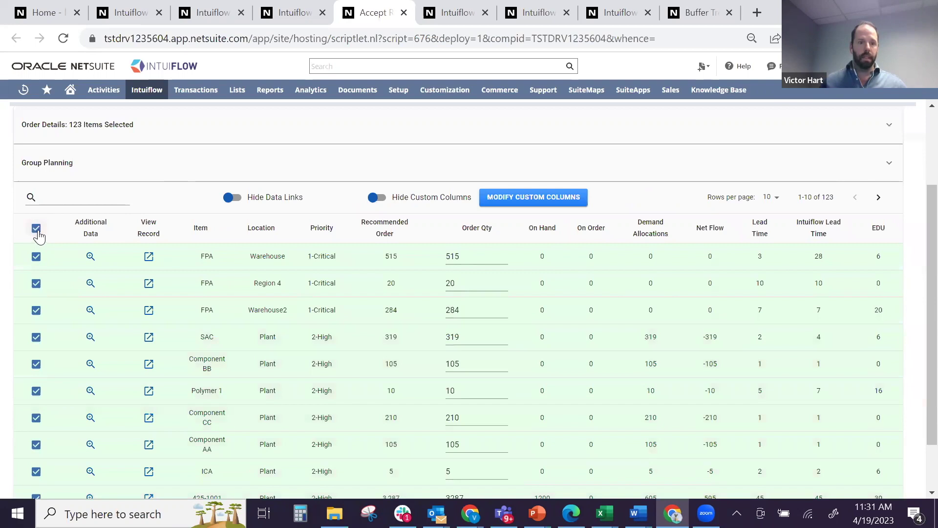
Review the Order Details and Group Planning summaries for the selected orders, collapsing each one after viewing
scroll(154, 211, "up", 2)
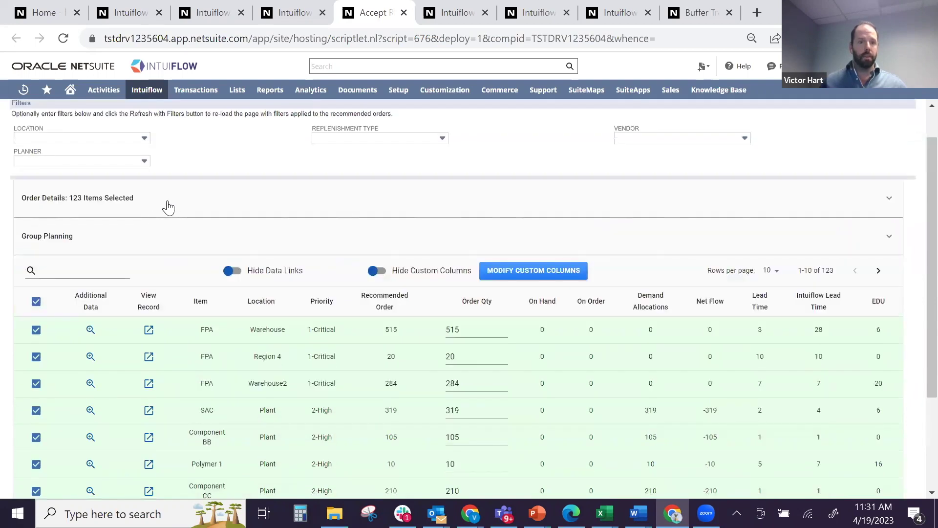
left_click(168, 207)
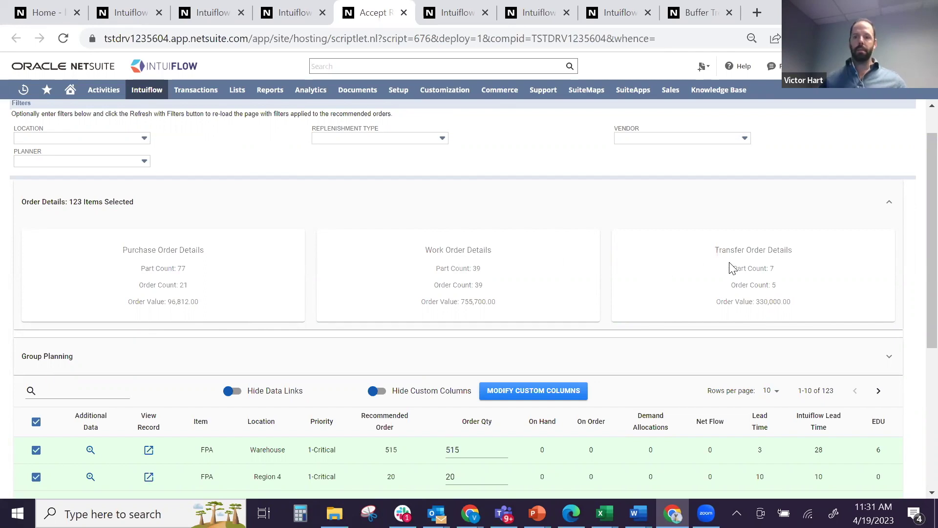
left_click(544, 200)
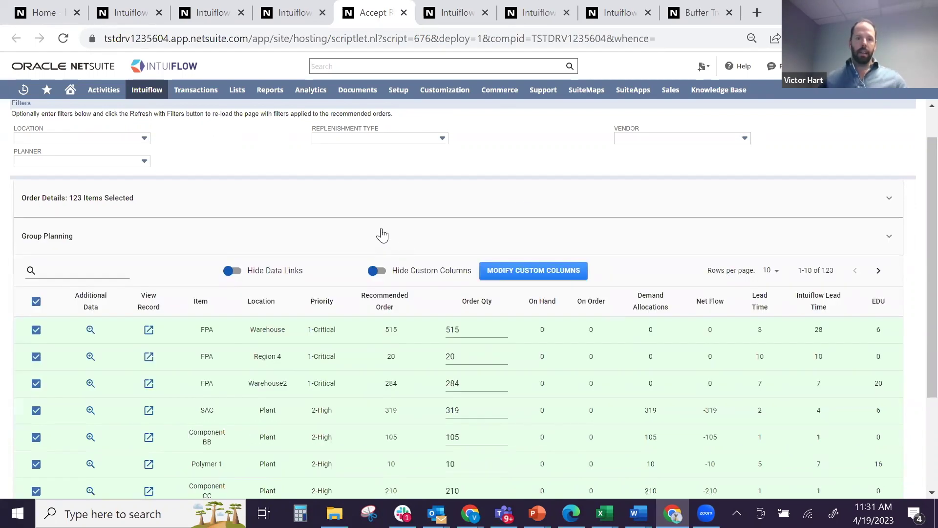
left_click(378, 237)
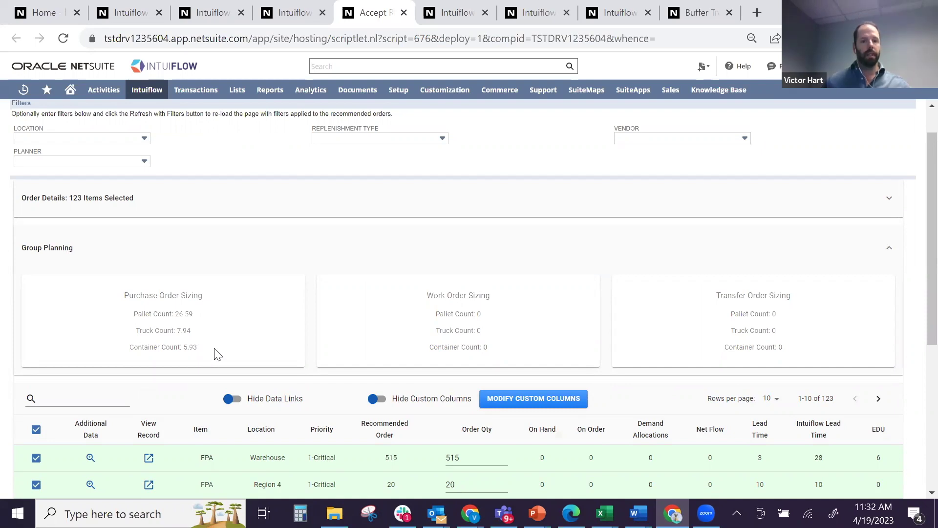
left_click(310, 242)
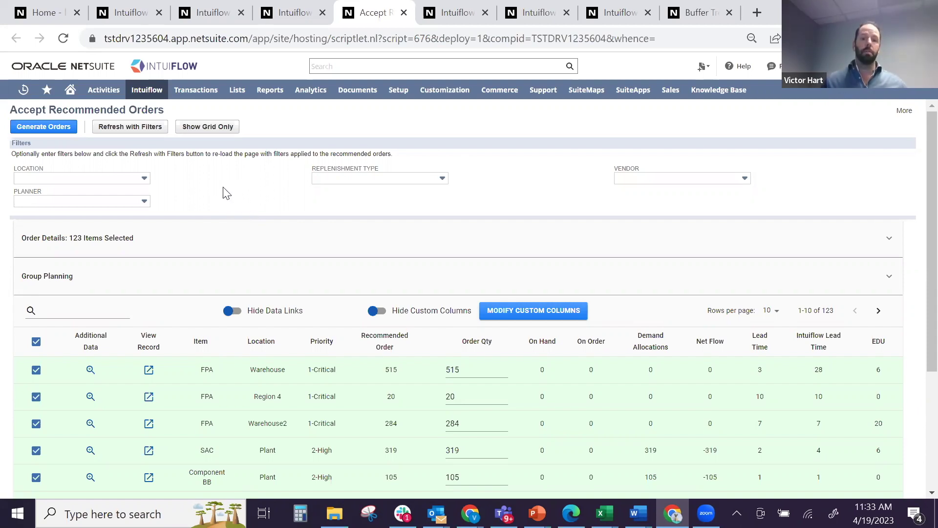
Filter the Intuiflow Alerts v2 results by alert type 1 - Current Inventory and look through the listed alerts
left_click(451, 14)
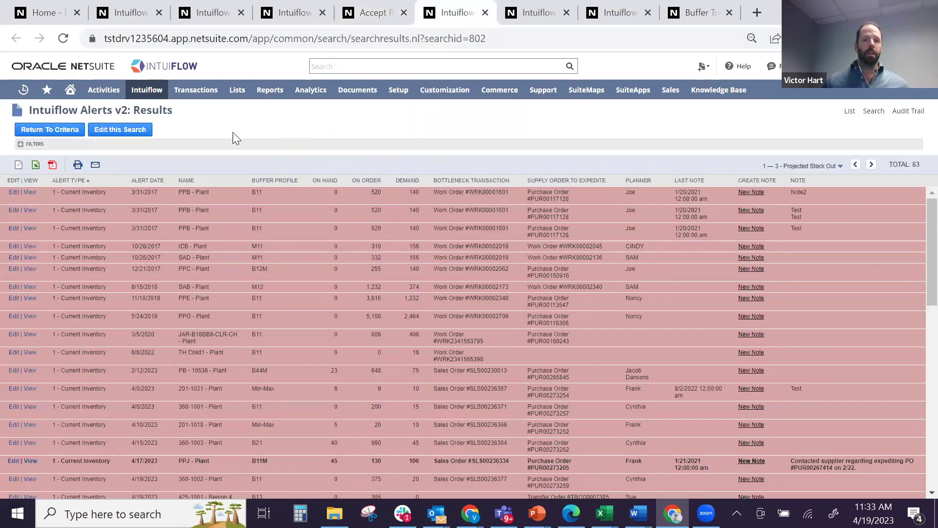
left_click(214, 143)
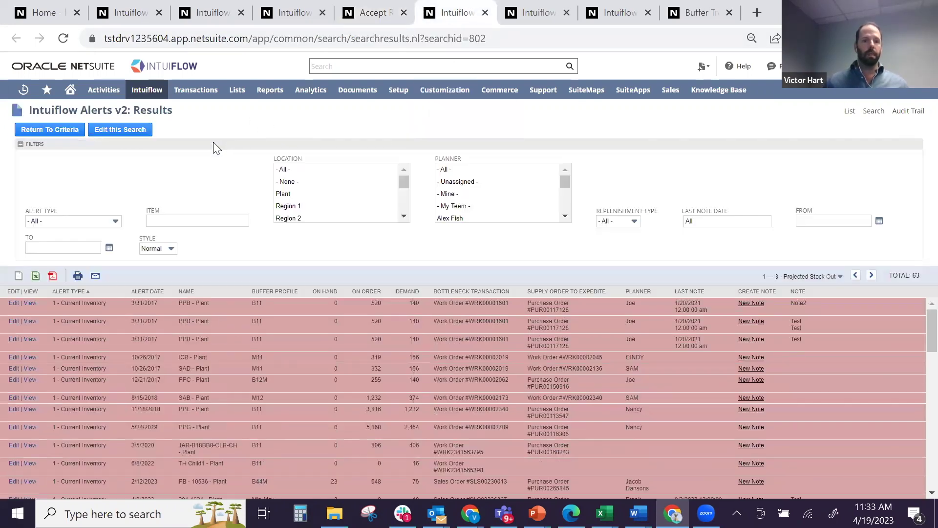
left_click(116, 221)
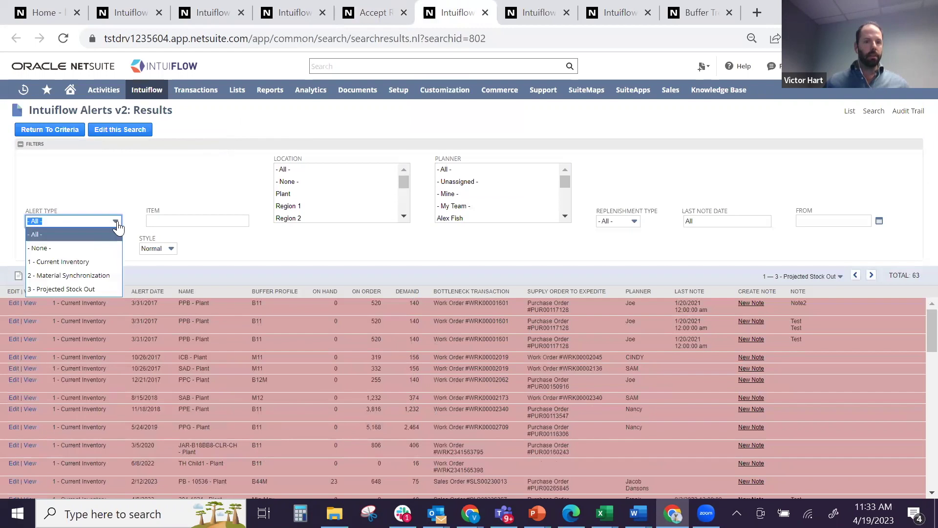
left_click(97, 263)
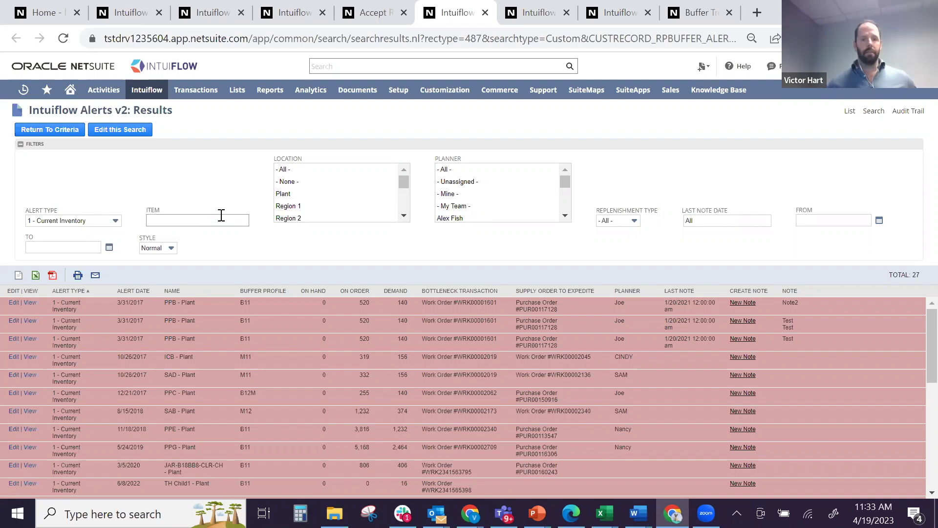
scroll(301, 206, "down", 5)
scroll(288, 313, "down", 3)
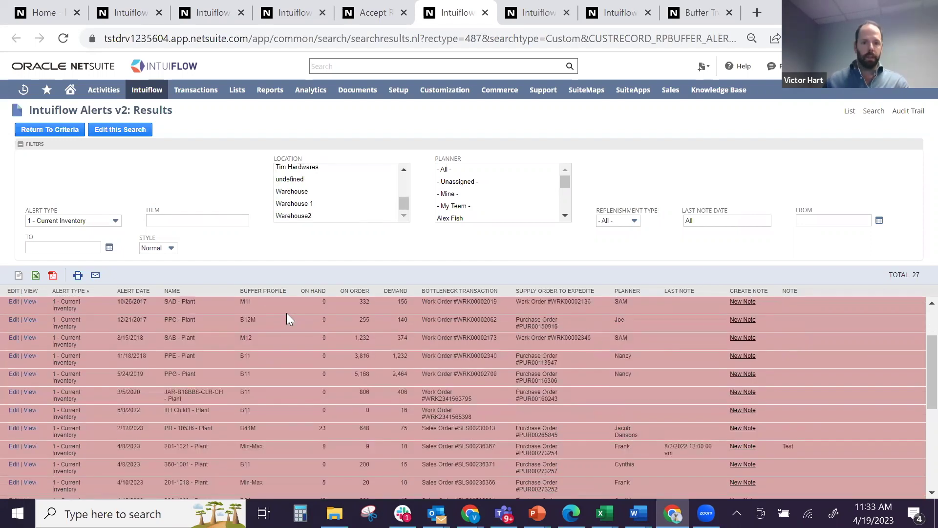
scroll(279, 332, "up", 3)
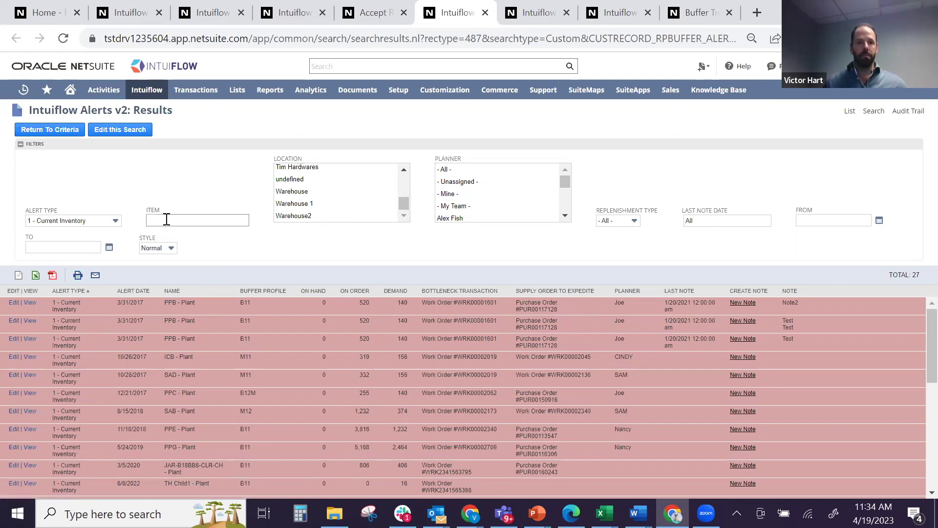
Switch the alert type filter to 2 - Material Synchronization and, after reviewing those alerts, to 3 - Projected Stock Out
left_click(111, 222)
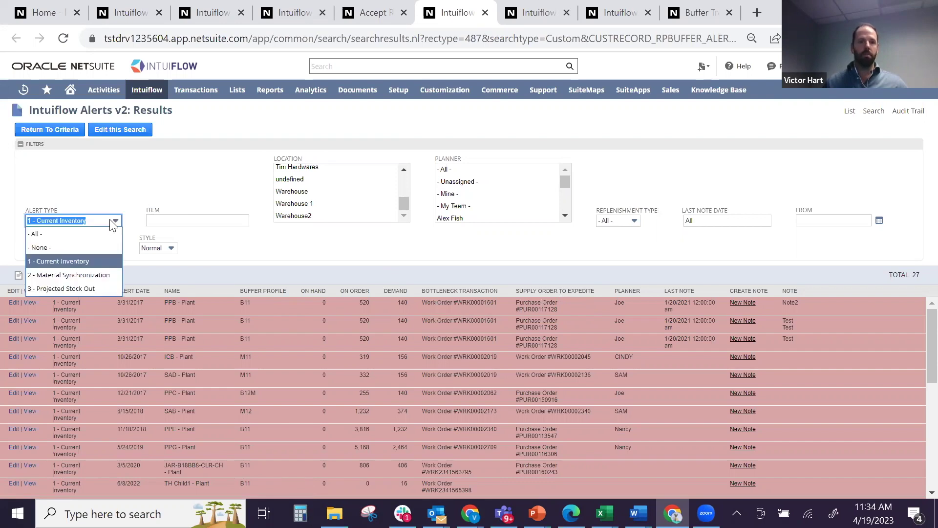
left_click(93, 275)
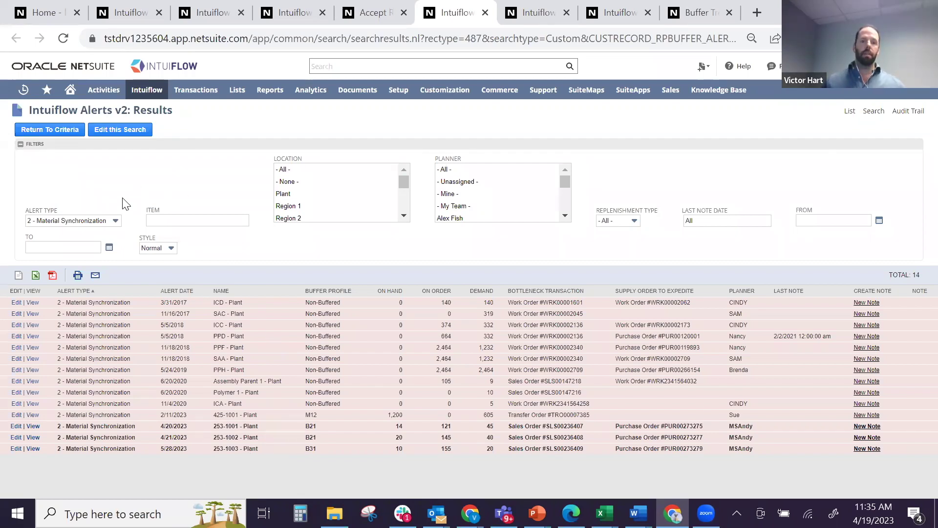
left_click(116, 223)
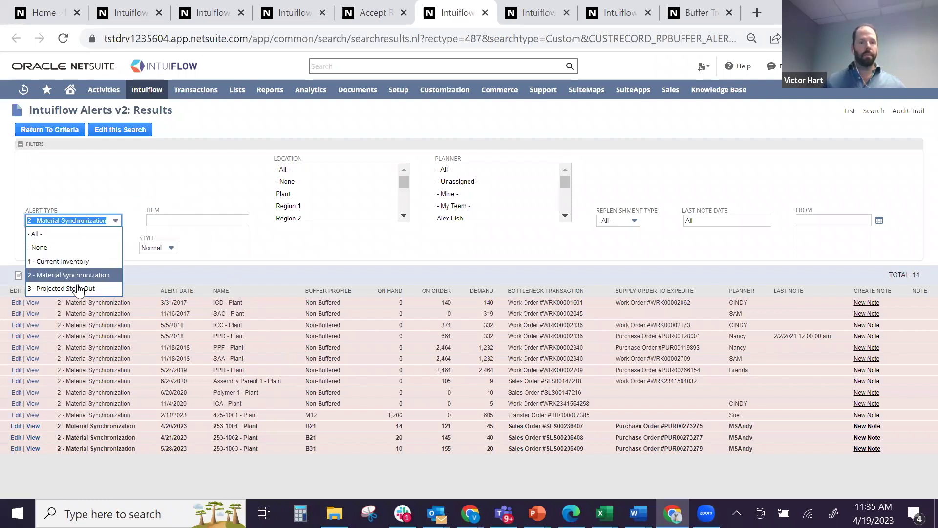
left_click(62, 289)
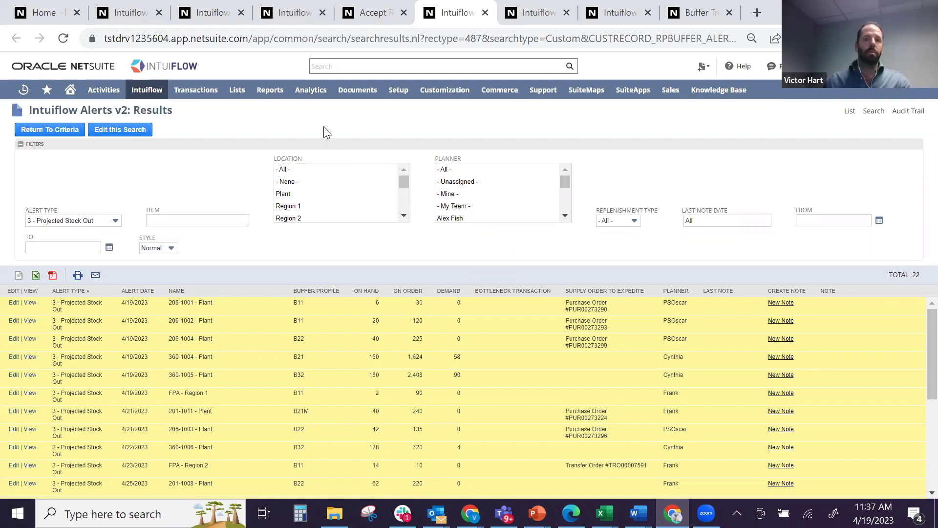
Examine the S&OP graph and forecasted demand pulses on the PPJ - Plant Intuiflow record
left_click(116, 12)
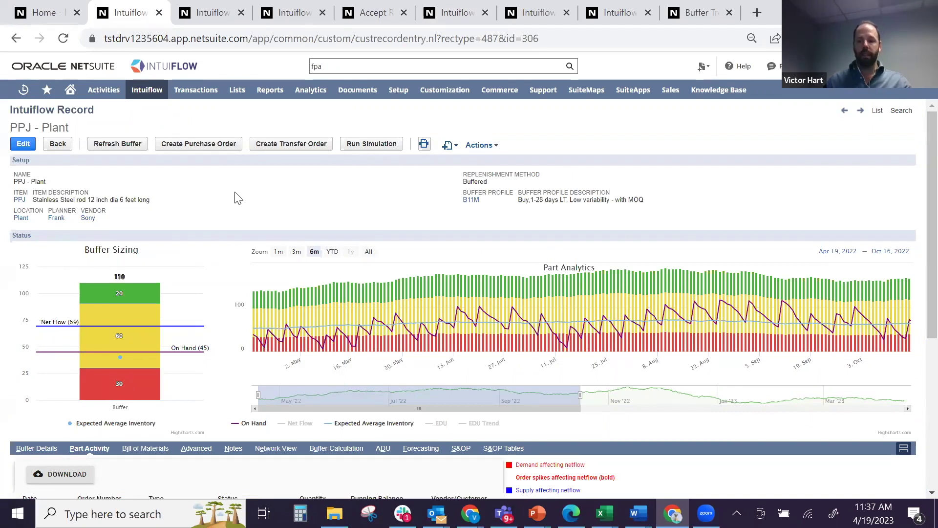
scroll(237, 196, "down", 5)
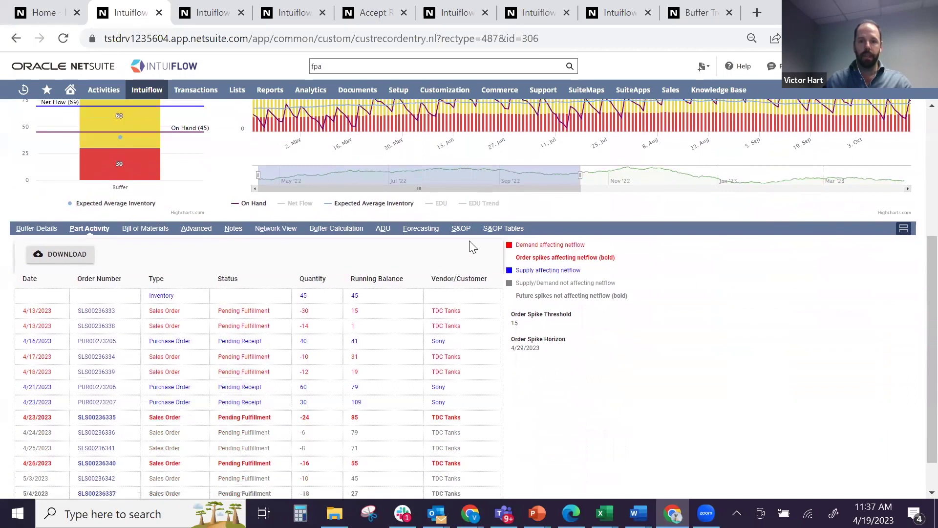
left_click(461, 233)
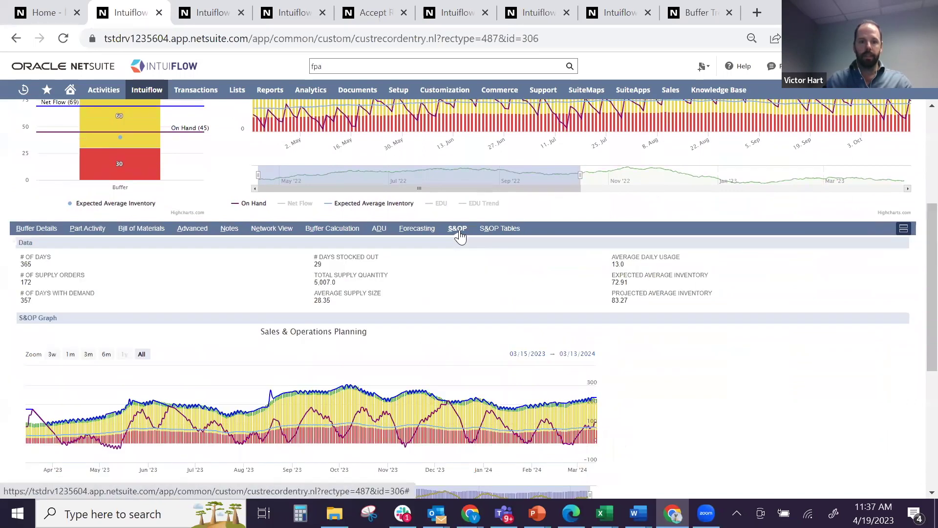
scroll(696, 362, "down", 5)
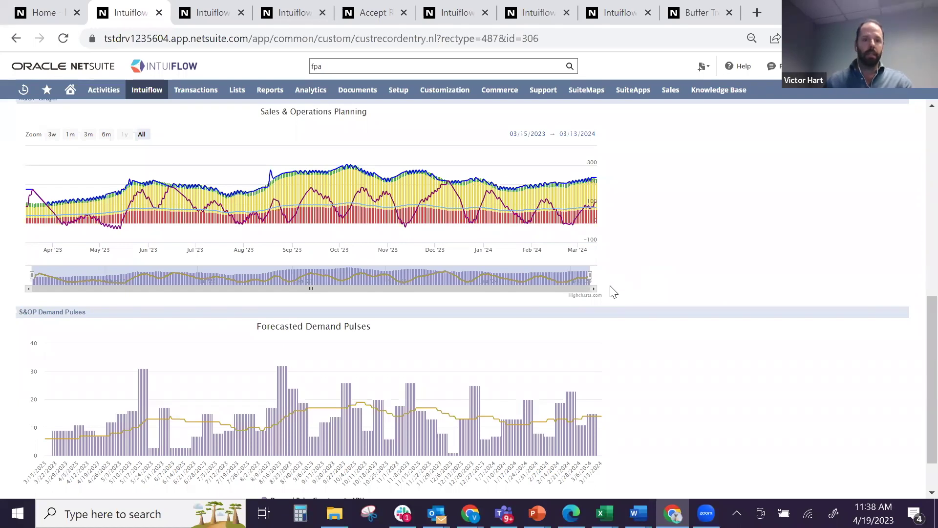
mouse_move(98, 231)
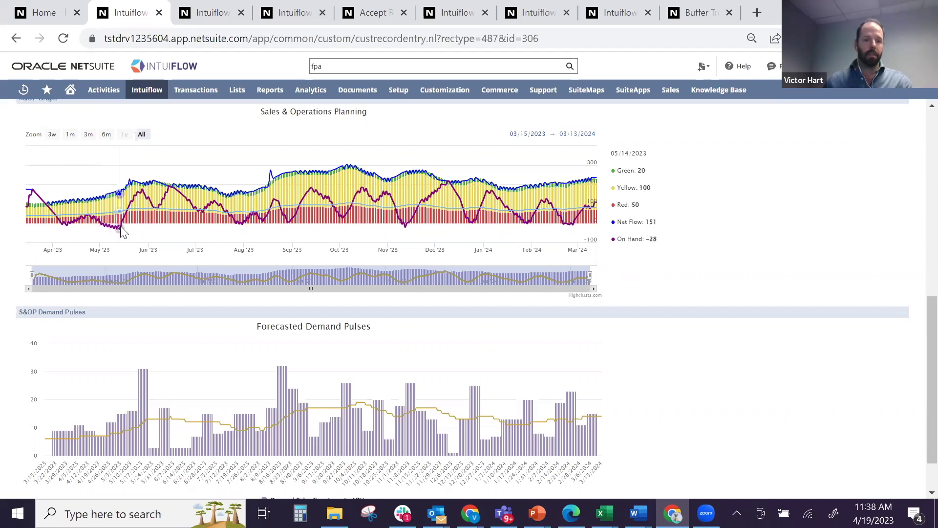
mouse_move(143, 379)
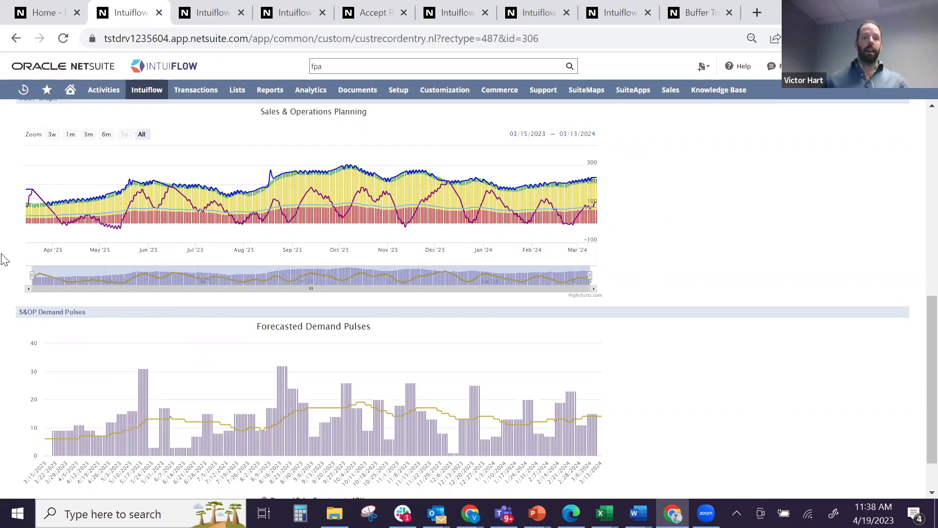
Launch a simulation from the PPJ - Plant record
scroll(13, 259, "up", 1)
scroll(14, 259, "up", 10)
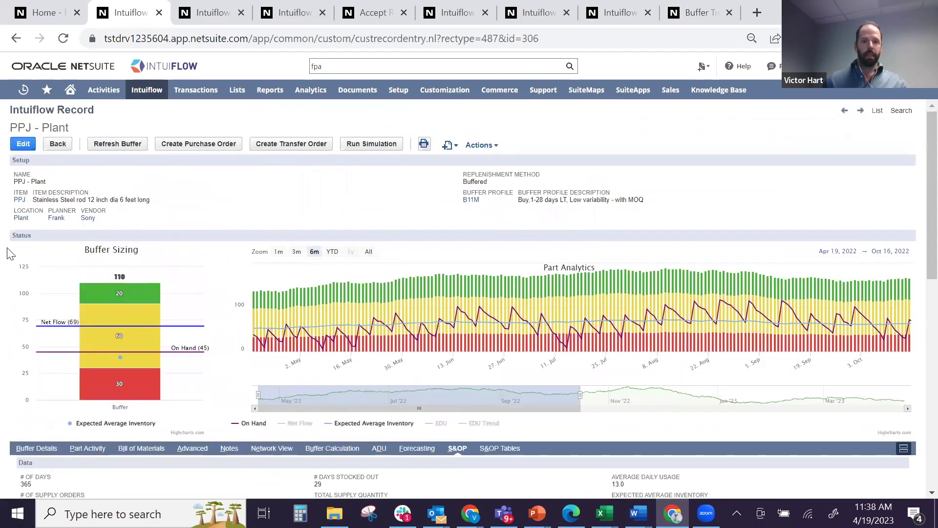
left_click(372, 145)
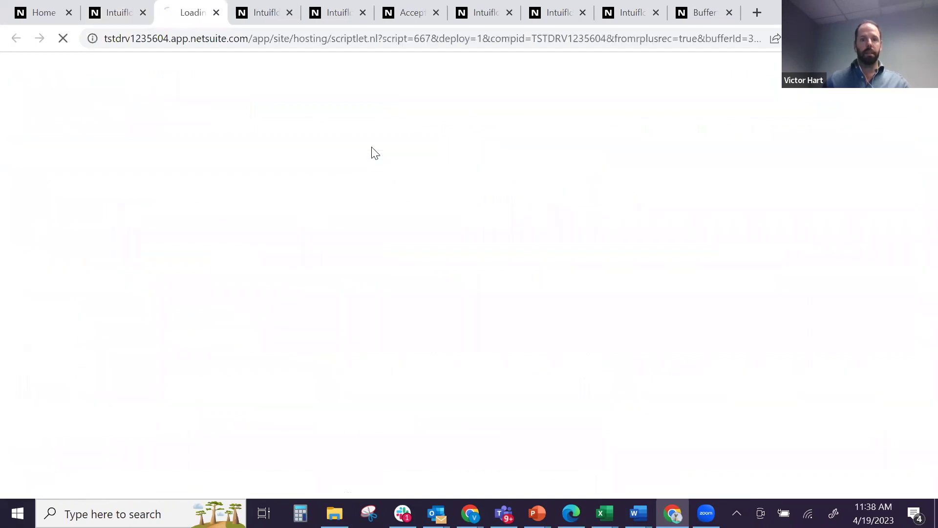